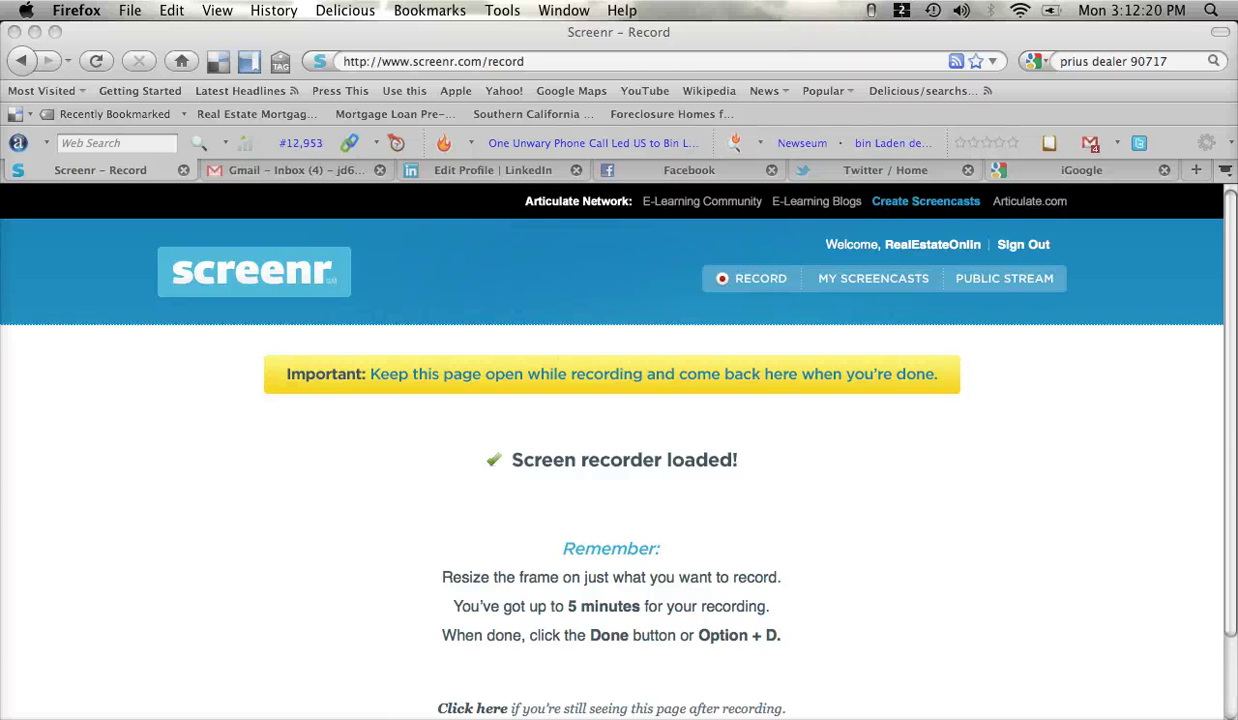
- Bring Firefox to the front and select the current address bar entry
{"action": "left_click", "coordinate": [357, 39]}
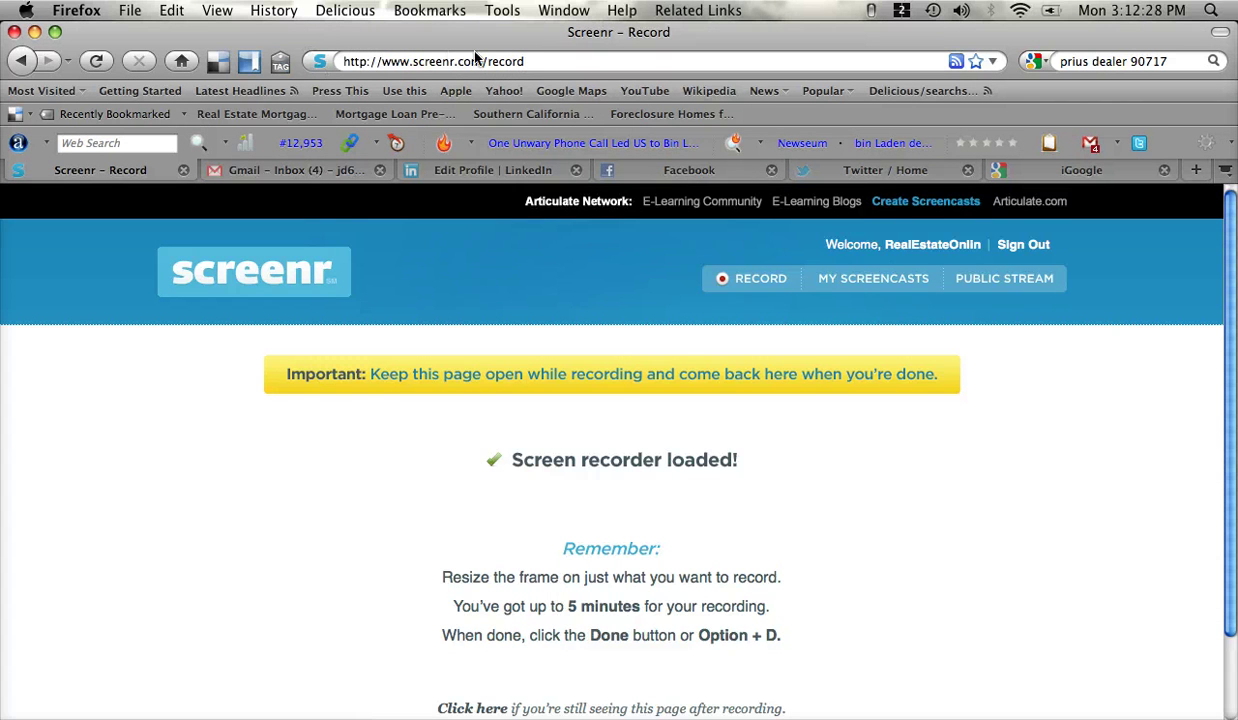
{"action": "left_click", "coordinate": [505, 55]}
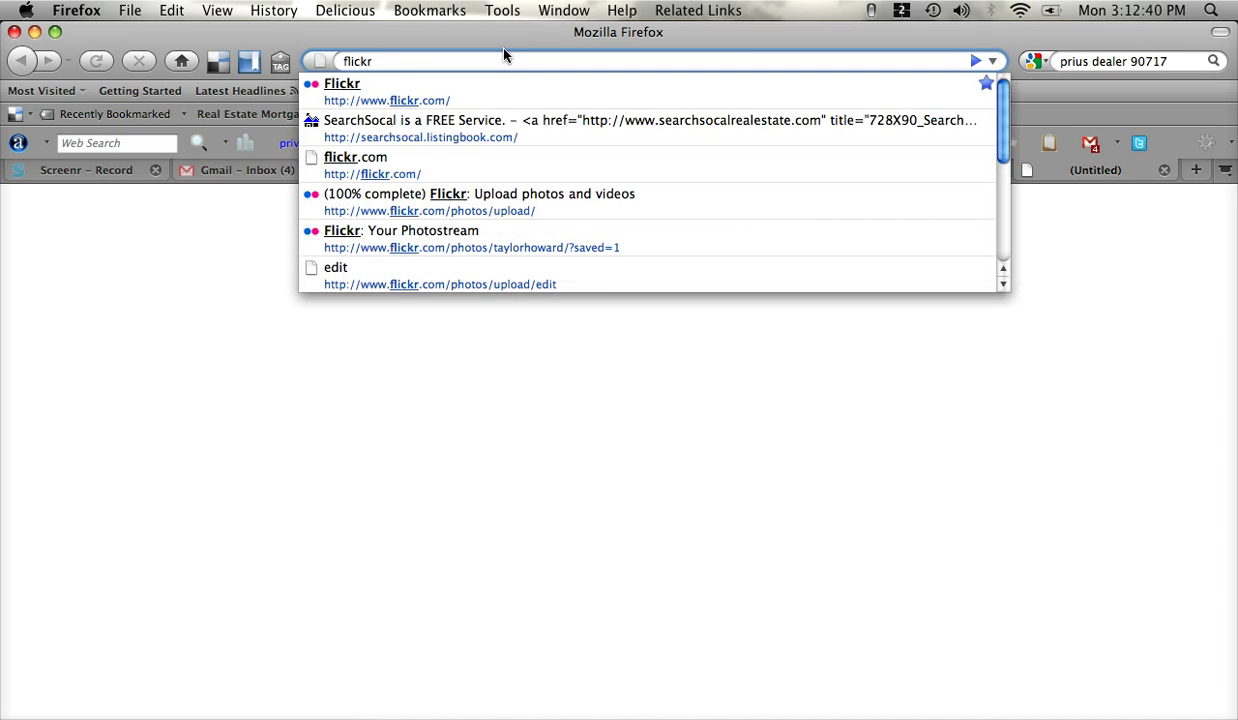
- Load flickr.com in the new tab
{"action": "type", "text": ".com"}
{"action": "key", "text": "Return"}
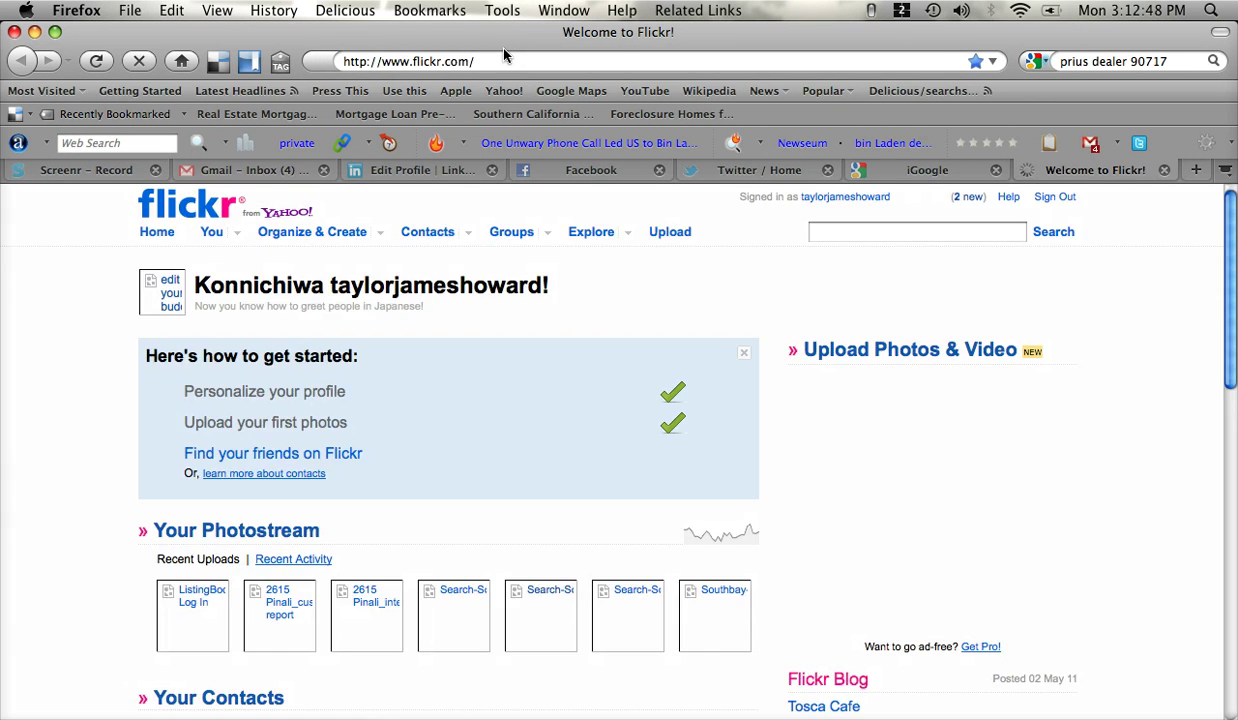
- Sign out of Flickr and return Home to browse the public welcome page
{"action": "left_click", "coordinate": [1066, 199]}
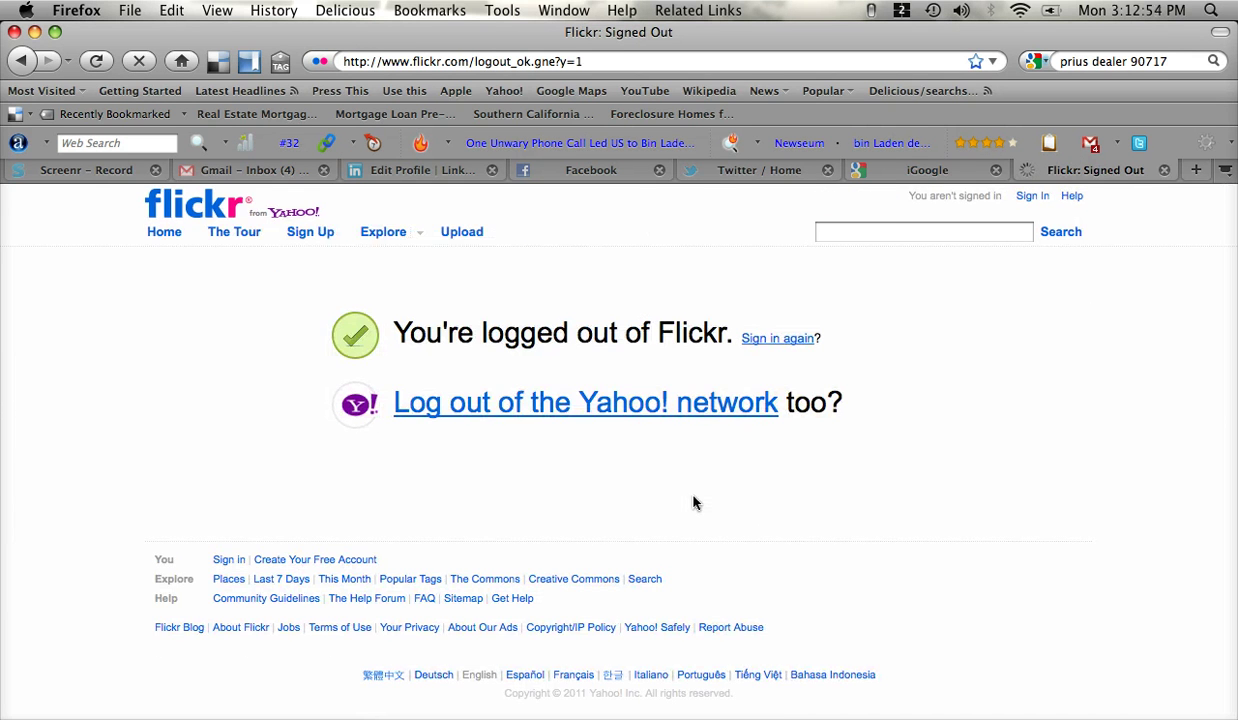
{"action": "left_click", "coordinate": [165, 238]}
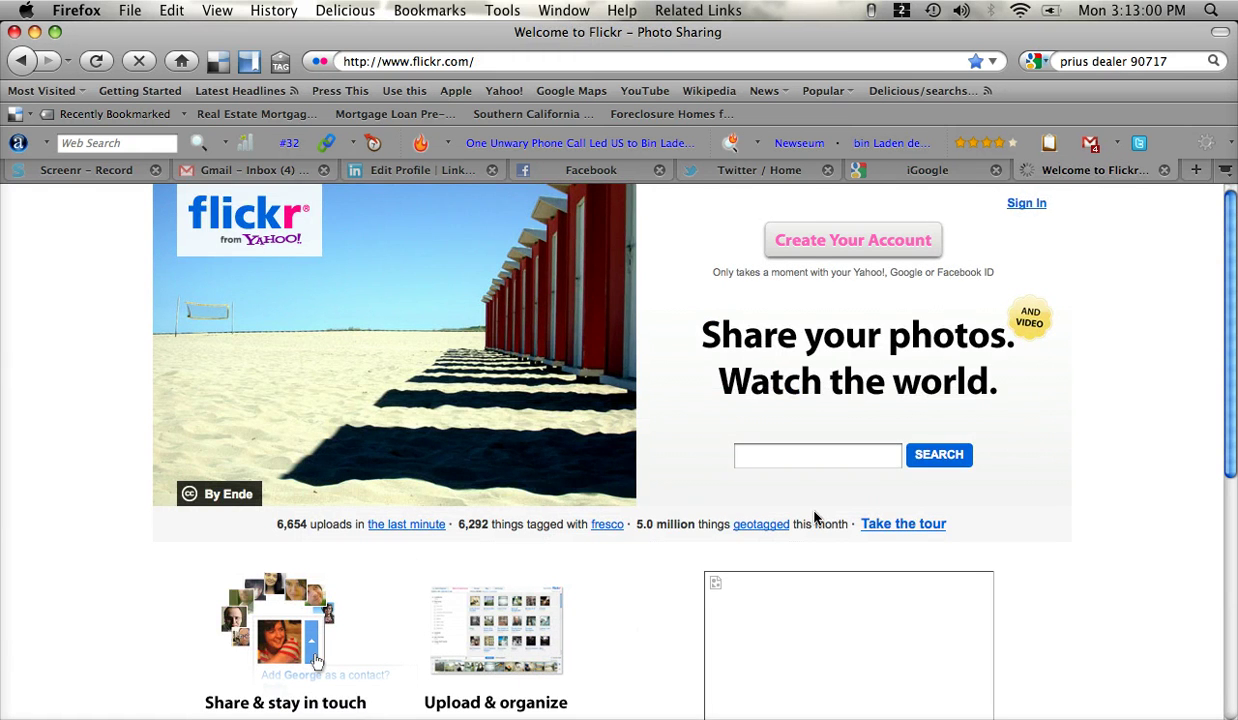
{"action": "scroll", "coordinate": [690, 325], "scroll_direction": "down", "scroll_amount": 6}
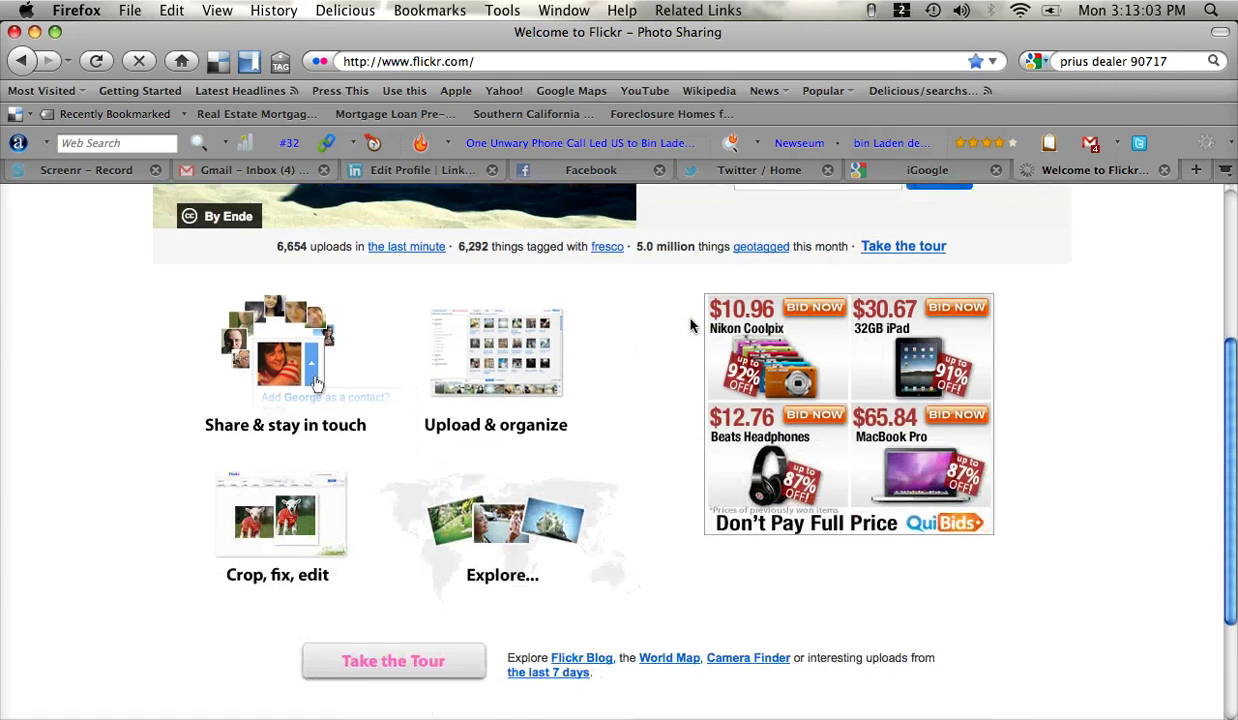
{"action": "scroll", "coordinate": [690, 325], "scroll_direction": "up", "scroll_amount": 8}
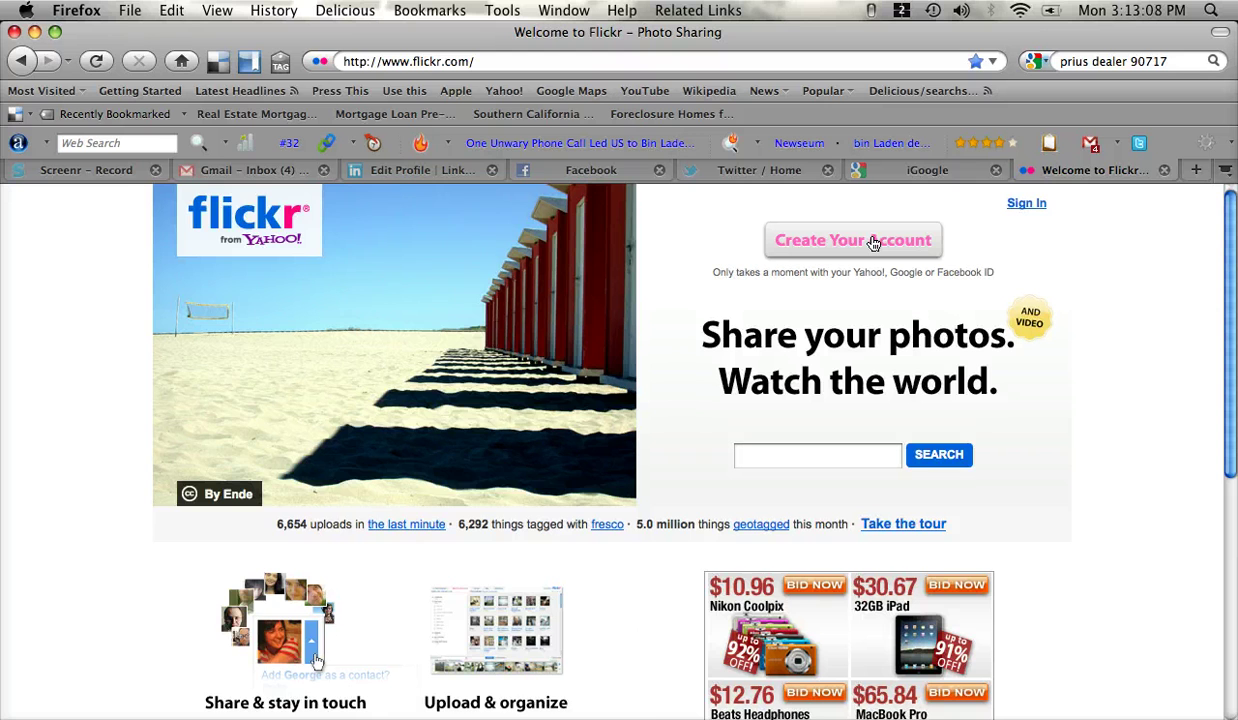
- Choose Create Your Account, switch to a different user, and focus the Yahoo! ID field
{"action": "left_click", "coordinate": [873, 243]}
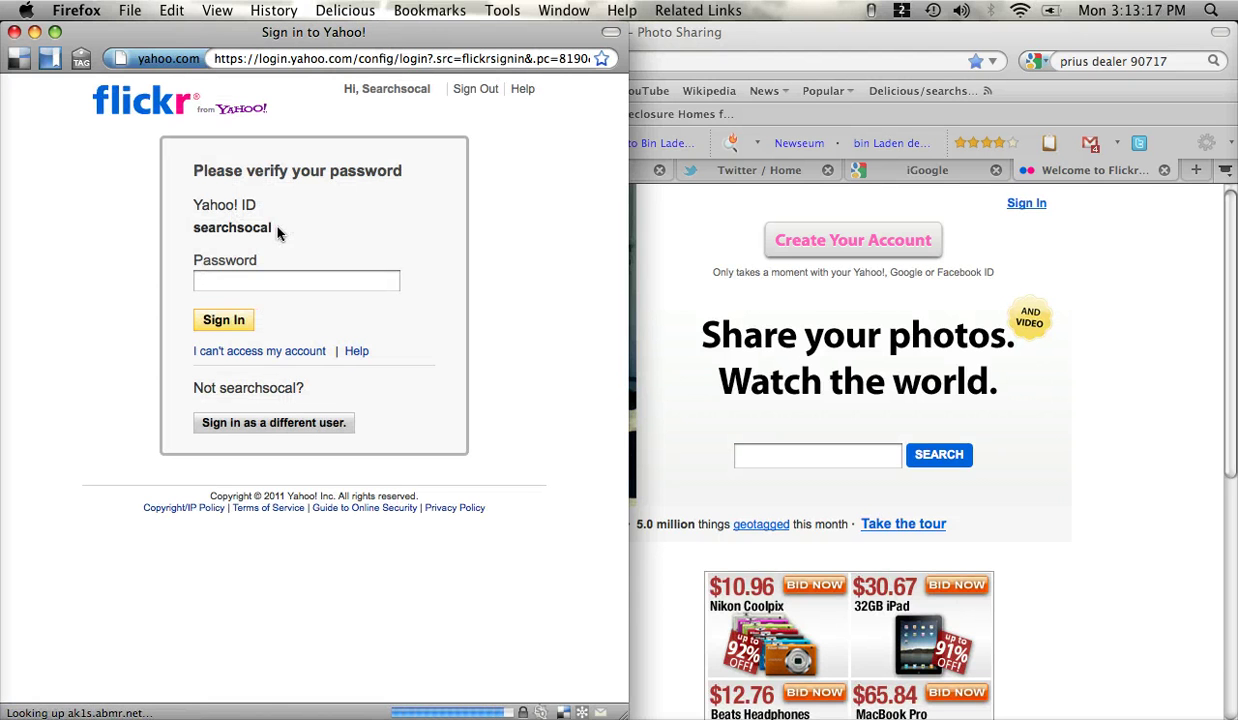
{"action": "left_click", "coordinate": [277, 423]}
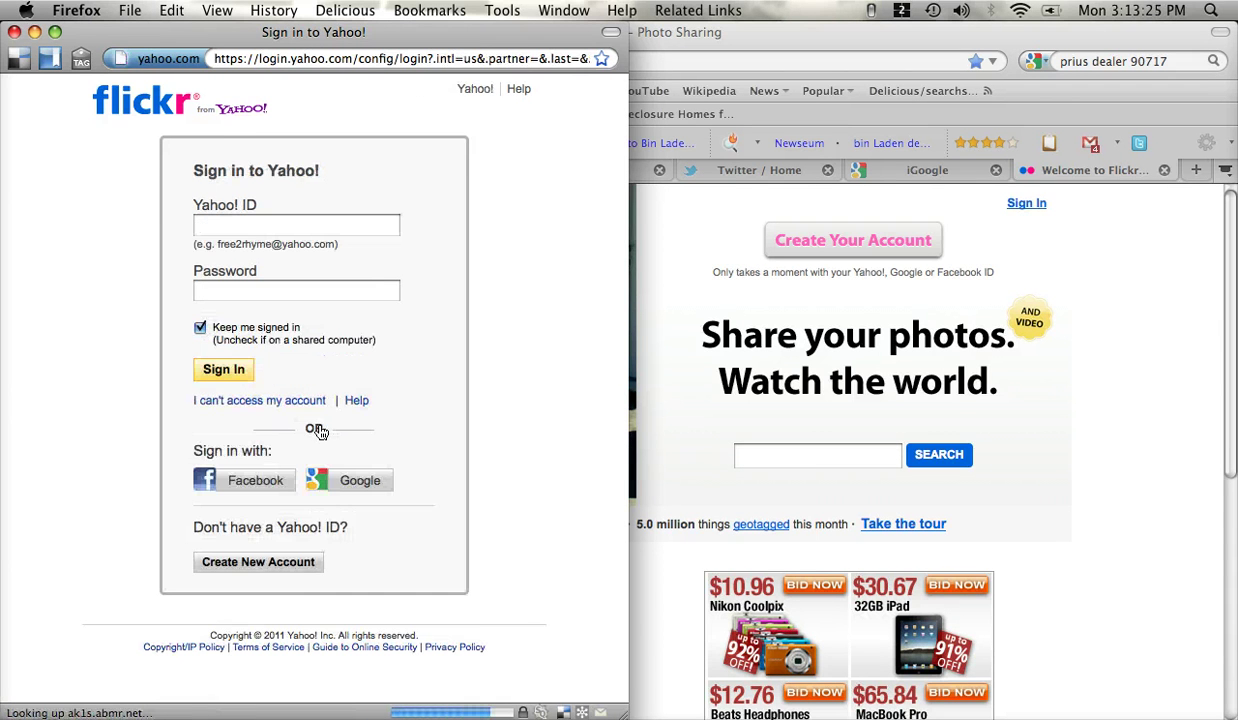
{"action": "left_click", "coordinate": [227, 224]}
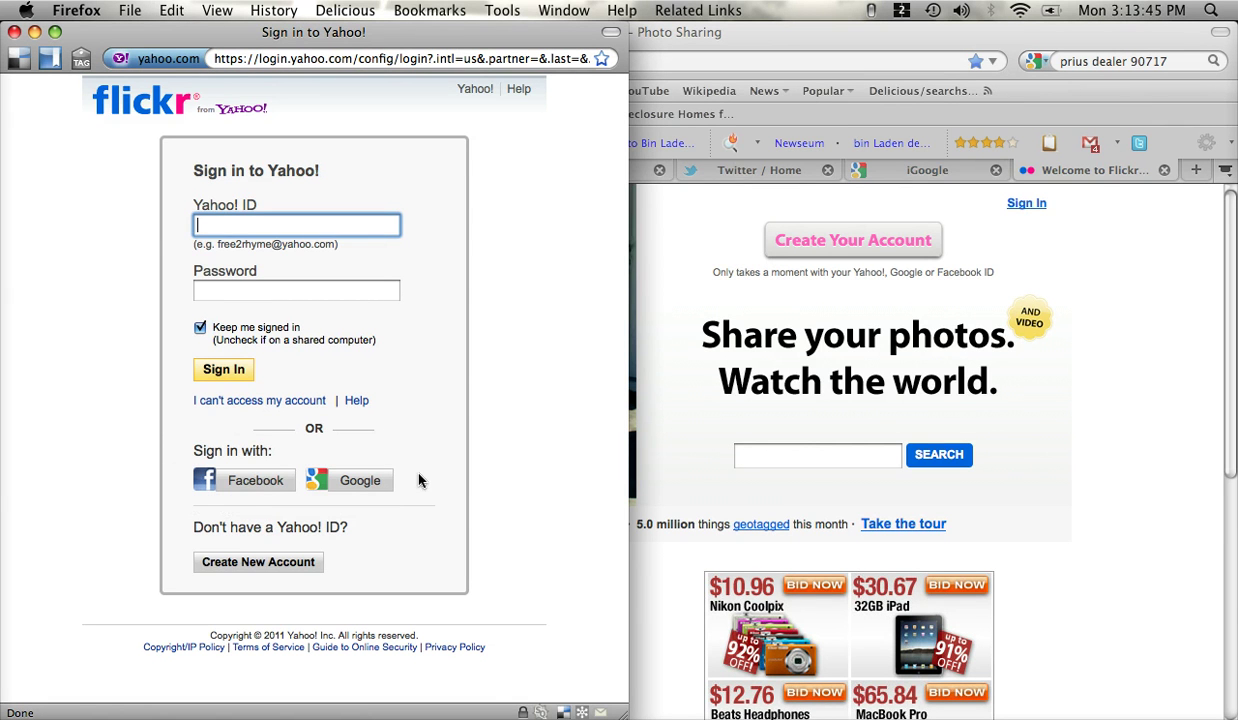
- Choose Facebook sign-in and replace the saved e-mail with the account's e-mail and password
{"action": "left_click", "coordinate": [236, 482]}
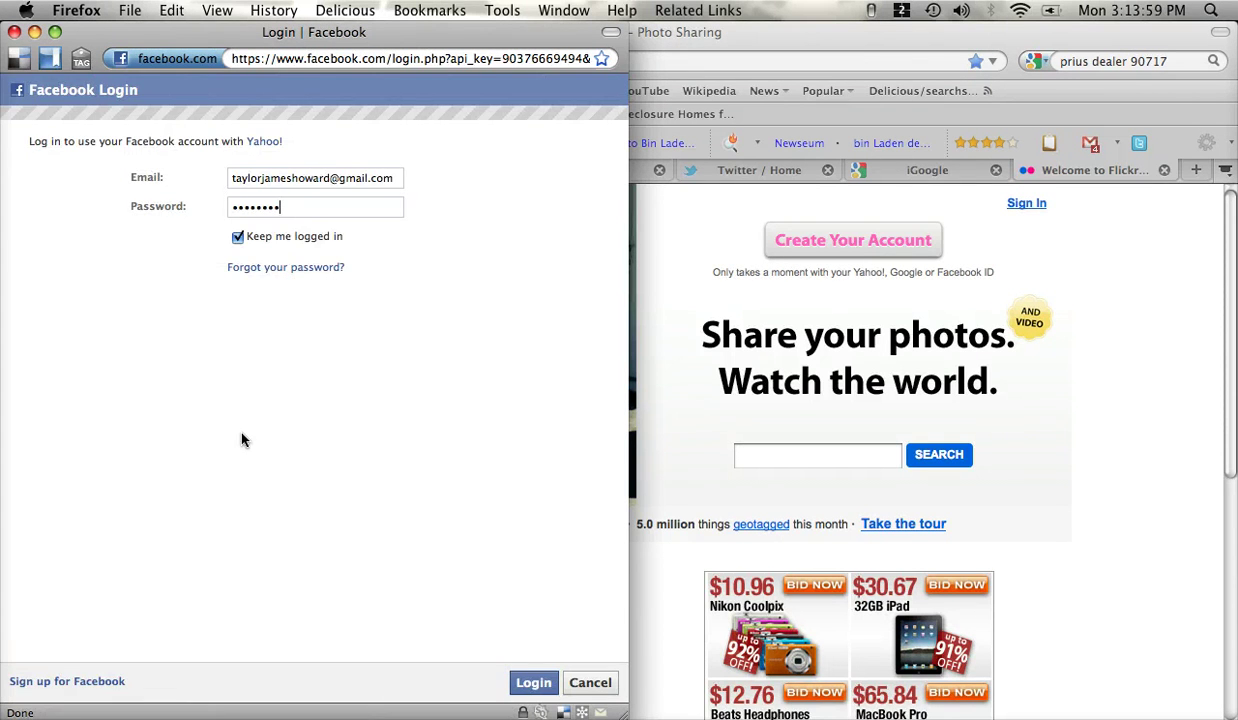
{"action": "double_click", "coordinate": [310, 178]}
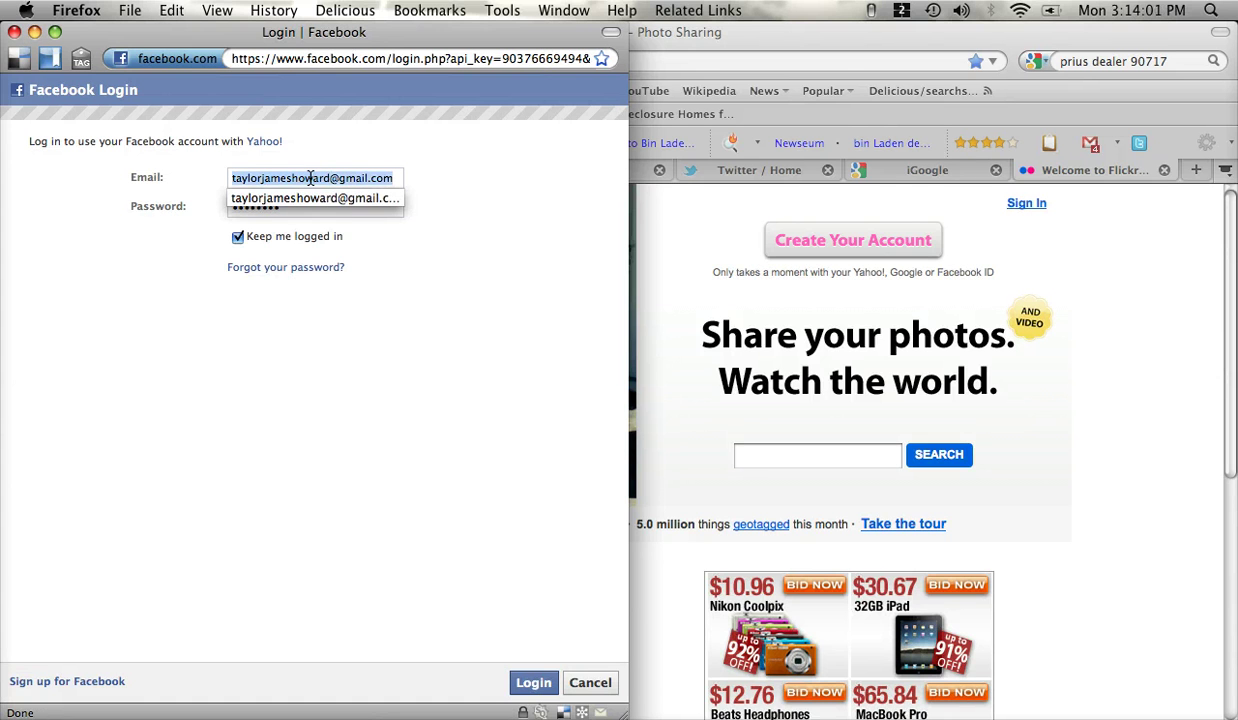
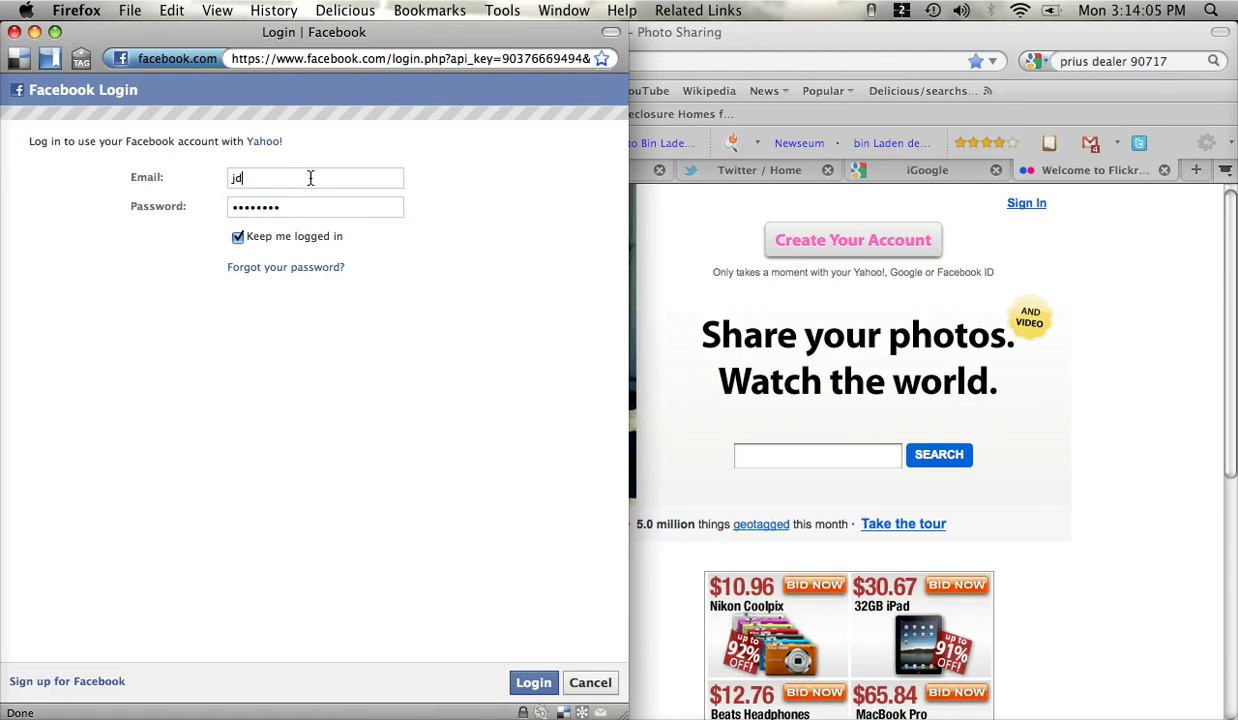
{"action": "key", "text": "Tab"}
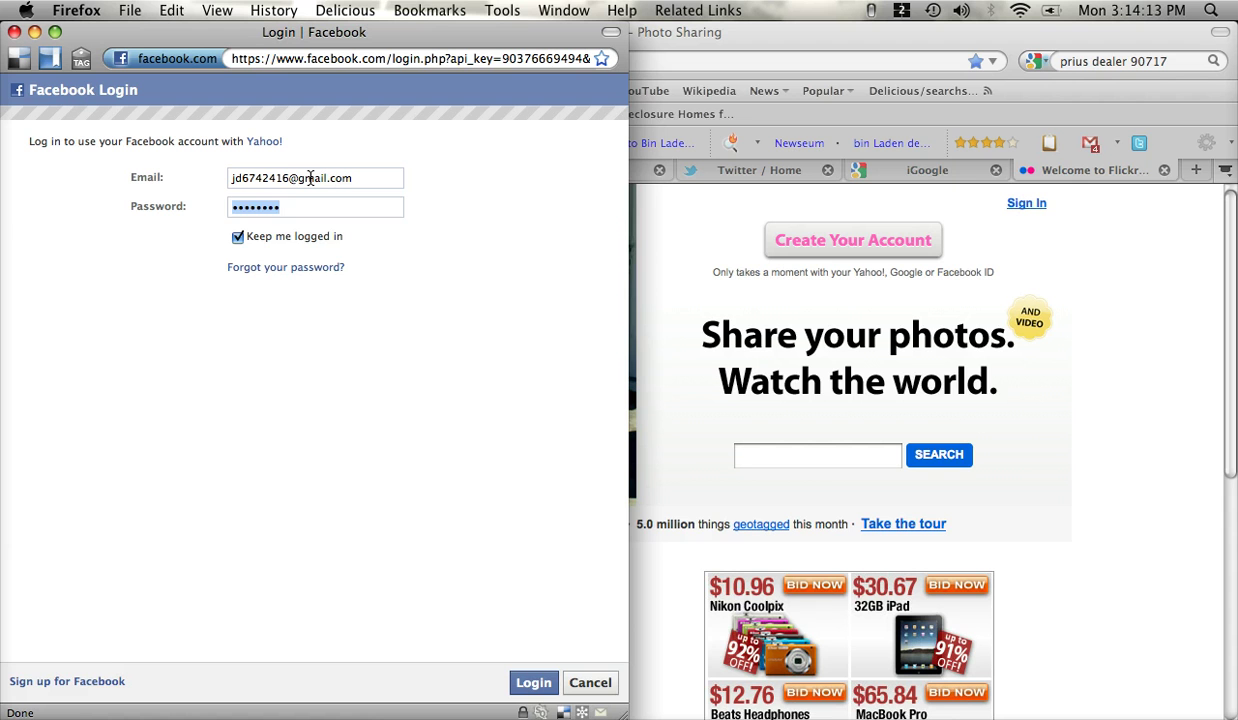
{"action": "type", "text": "••••••••"}
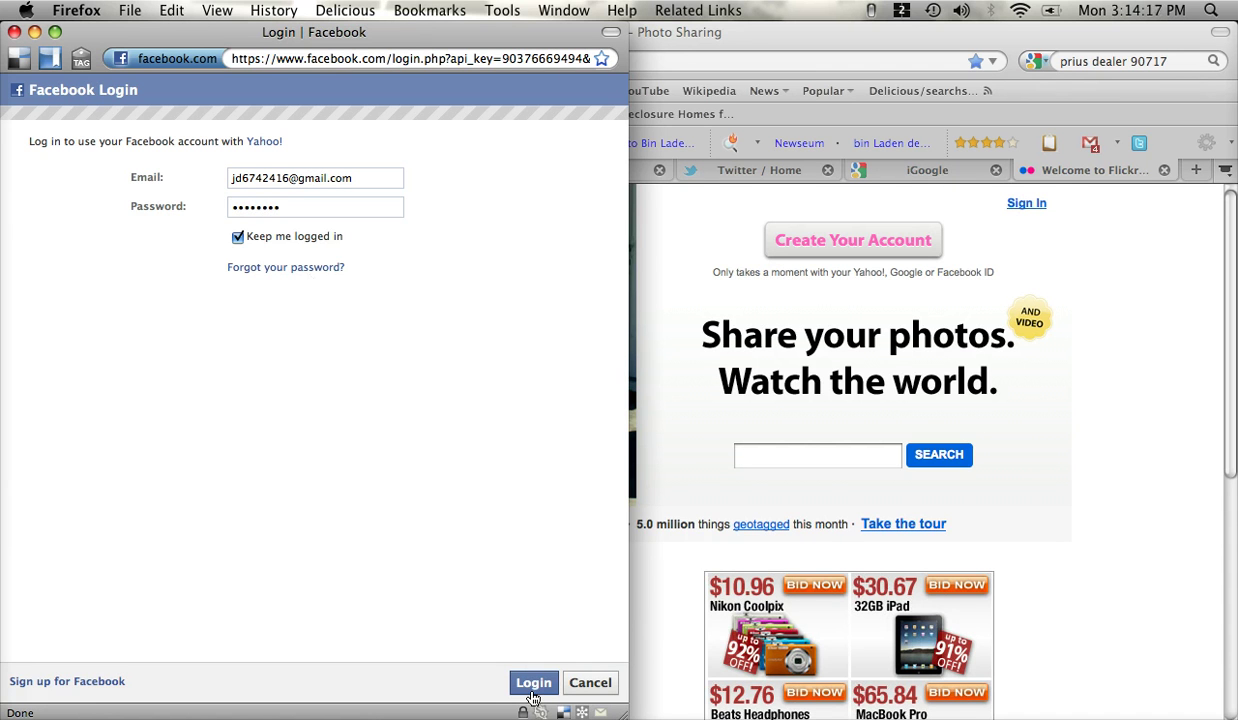
- Submit the Facebook login and allow Yahoo access to the account
{"action": "left_click", "coordinate": [539, 689]}
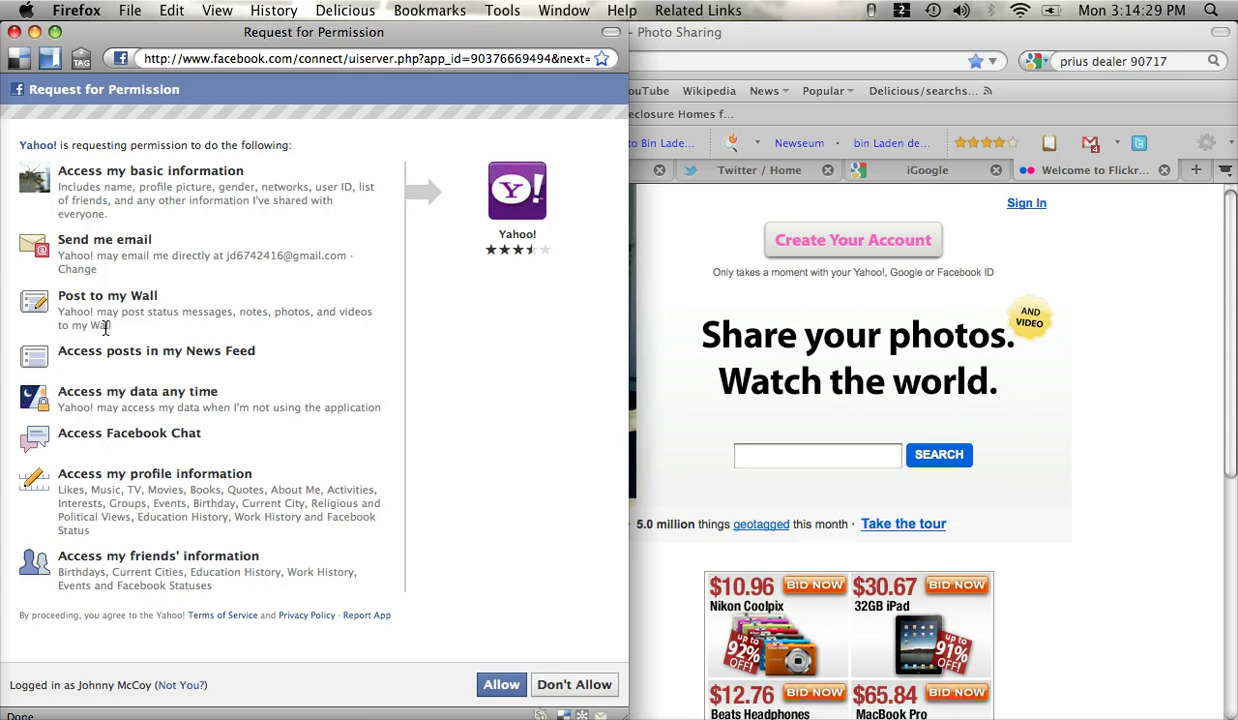
{"action": "left_click", "coordinate": [505, 687]}
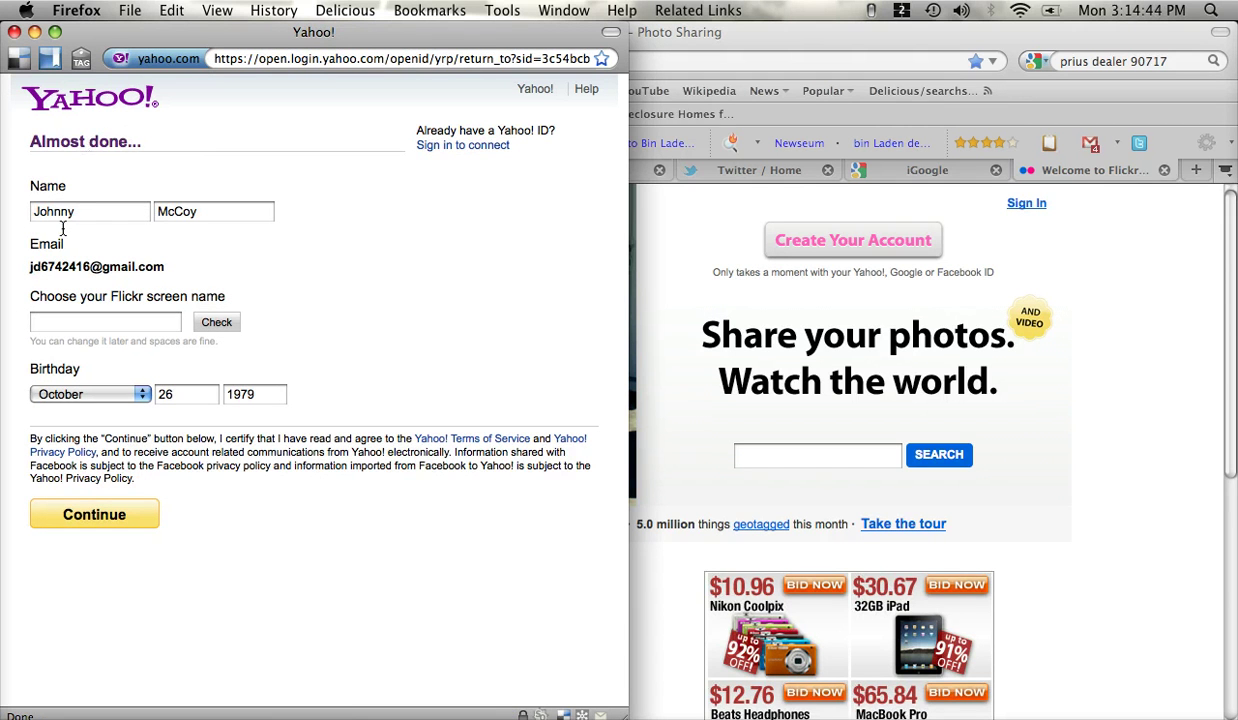
- Enter the holder's name as the Flickr screen name, check availability, and continue
{"action": "left_click", "coordinate": [118, 323]}
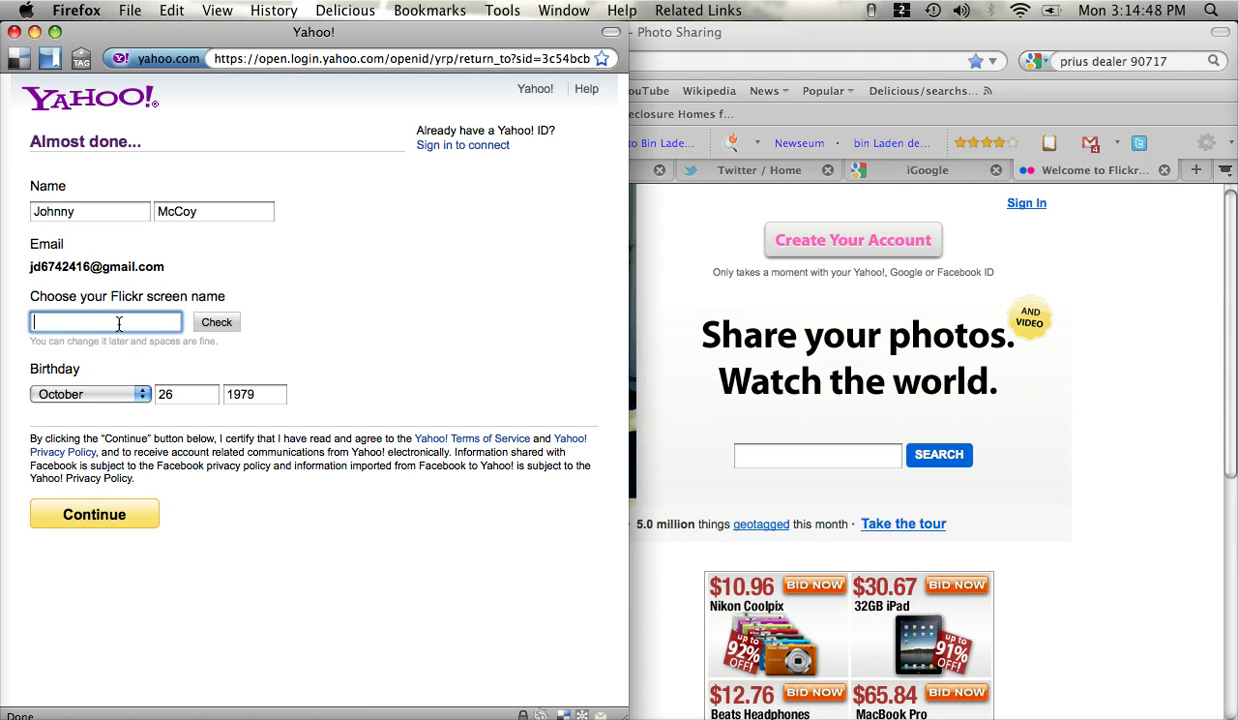
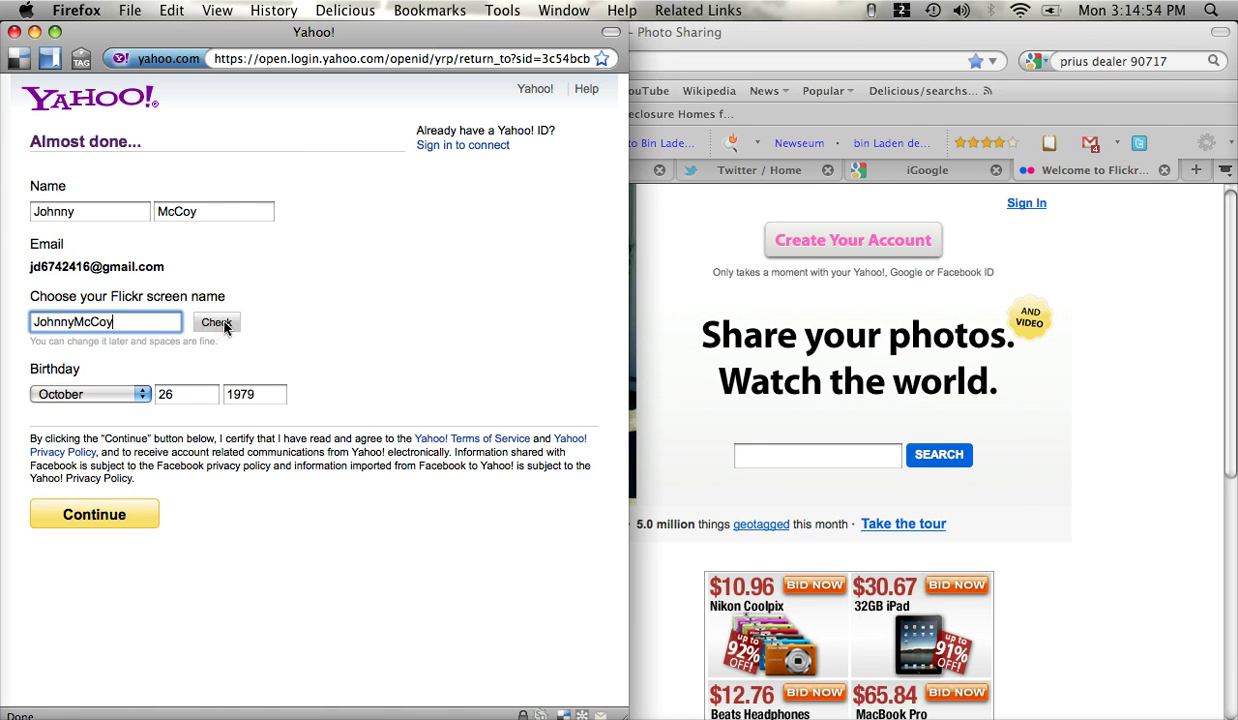
{"action": "left_click", "coordinate": [216, 322]}
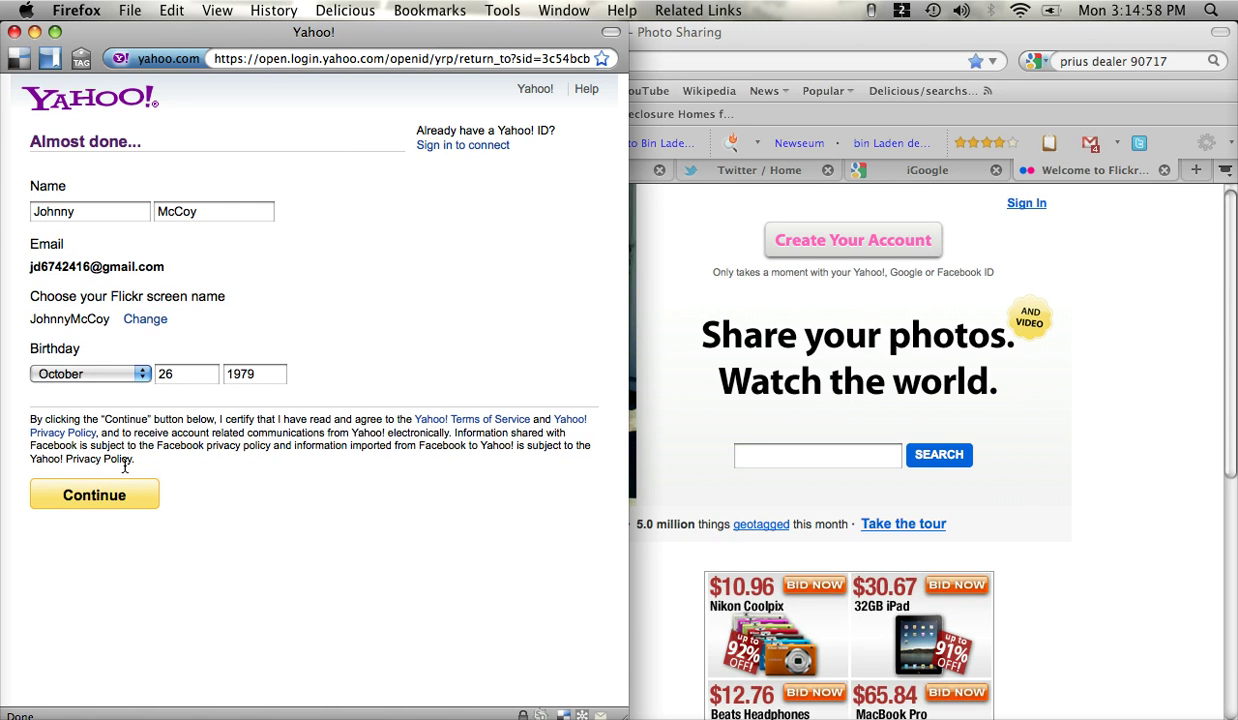
{"action": "left_click", "coordinate": [118, 498]}
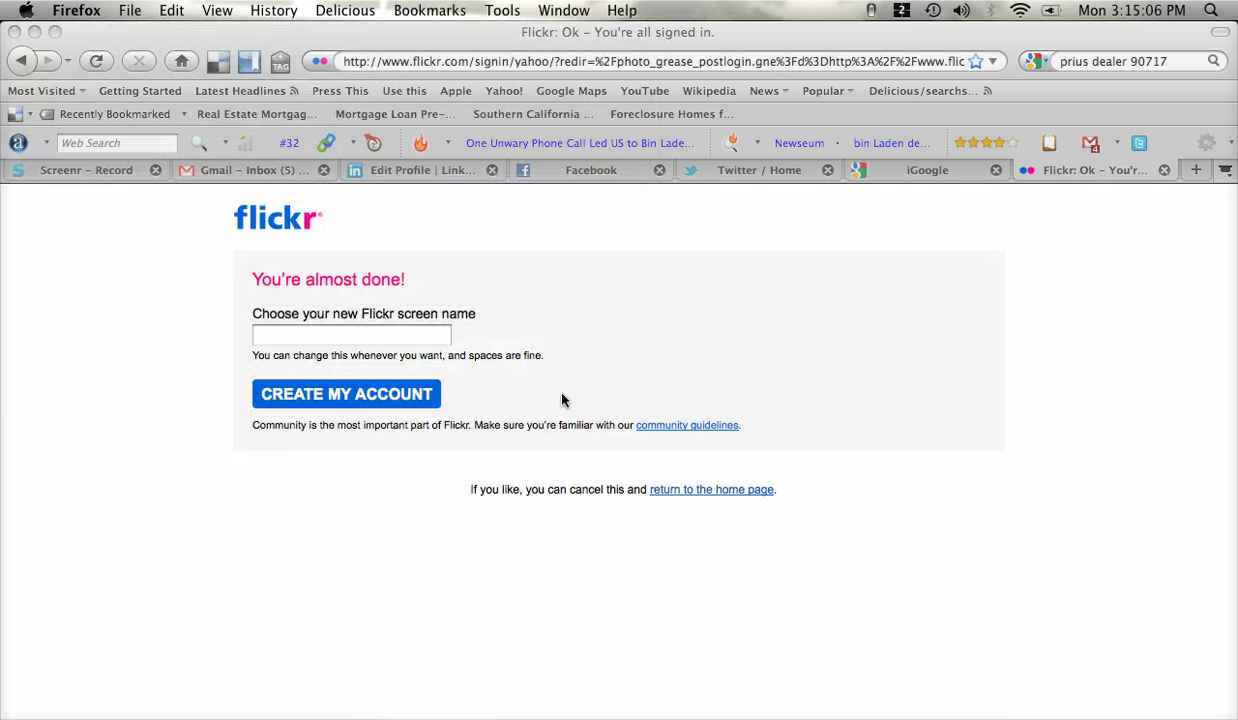
- Create the account using the holder's first and last name joined by a period as screen name
{"action": "left_click", "coordinate": [353, 340]}
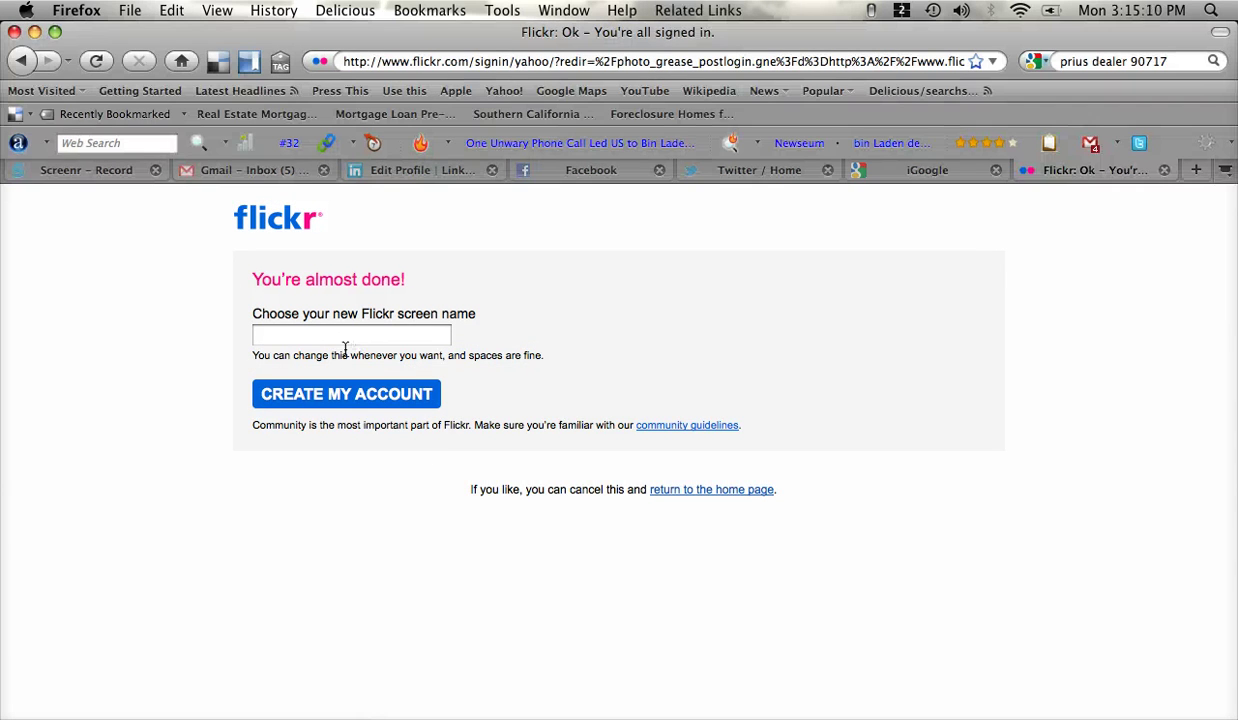
{"action": "left_click", "coordinate": [352, 340]}
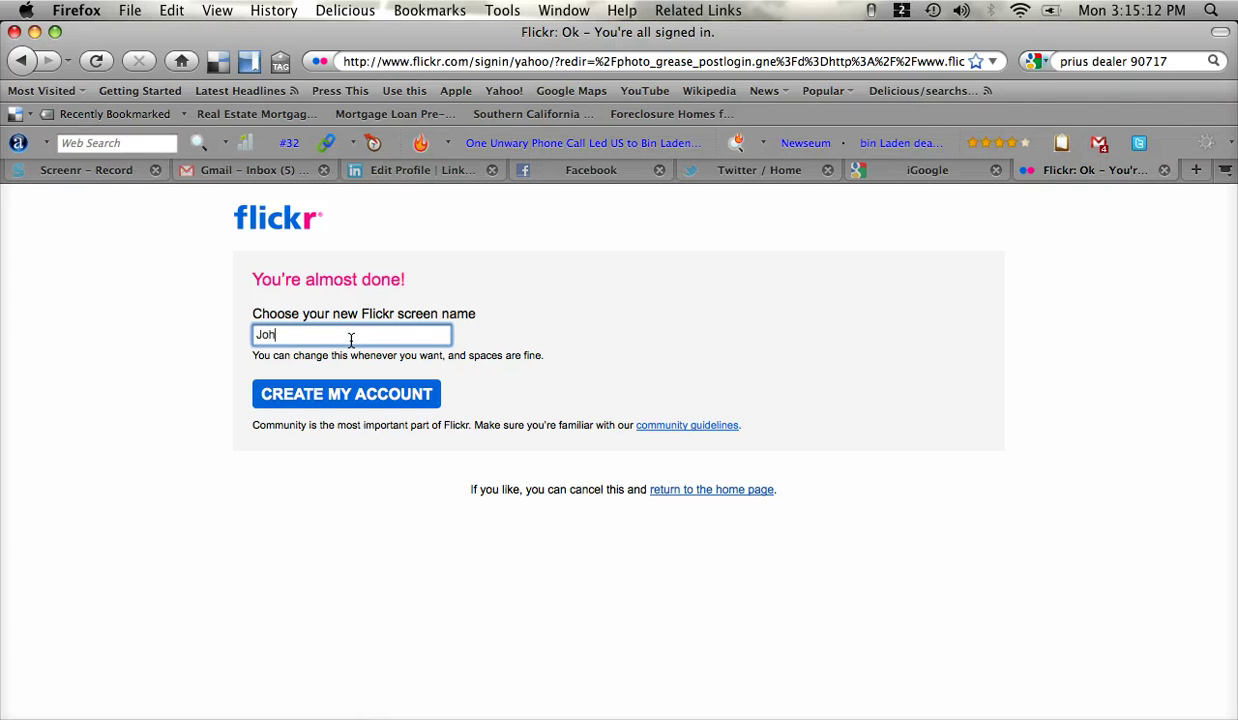
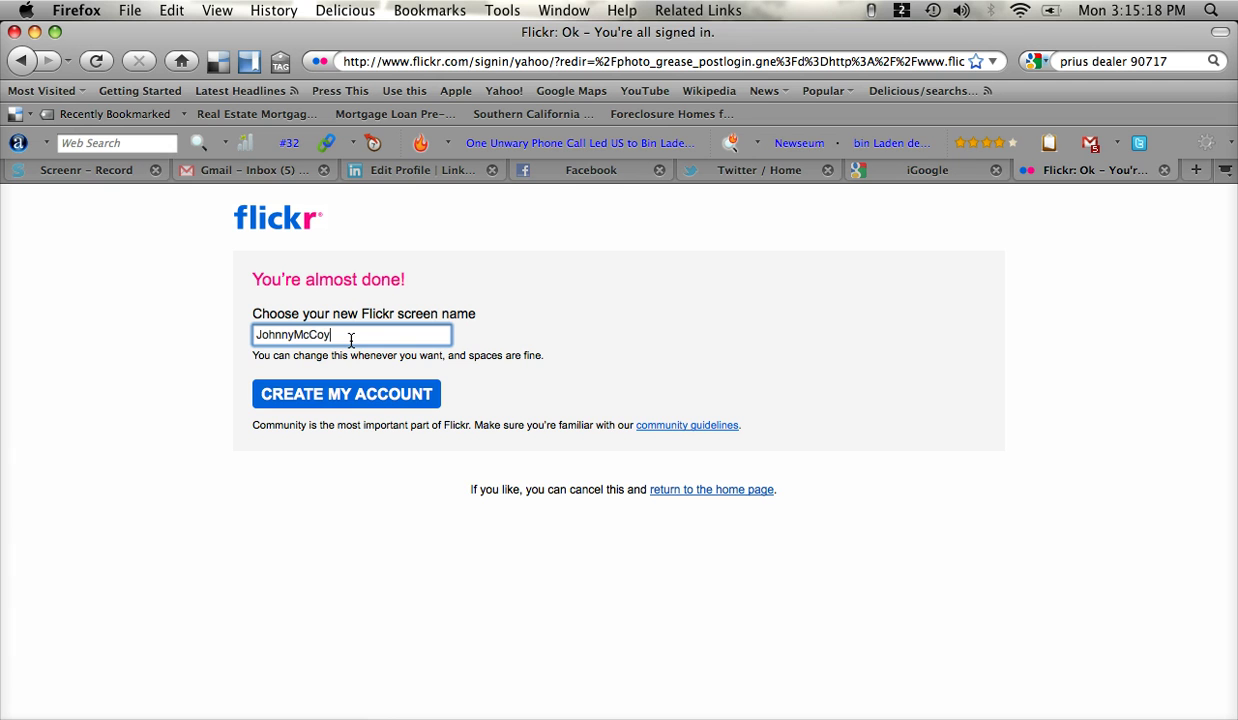
{"action": "key", "text": "Left"}
{"action": "key", "text": "Left"}
{"action": "key", "text": "Left"}
{"action": "key", "text": "Left"}
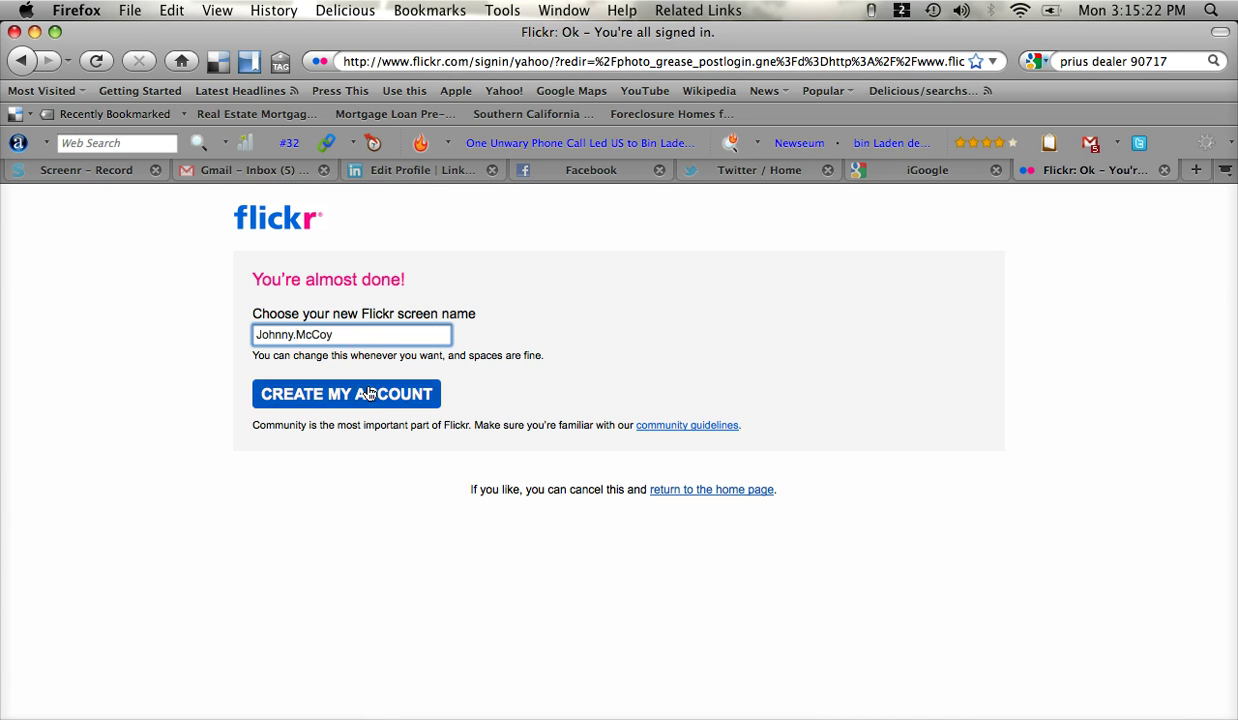
{"action": "left_click", "coordinate": [377, 400]}
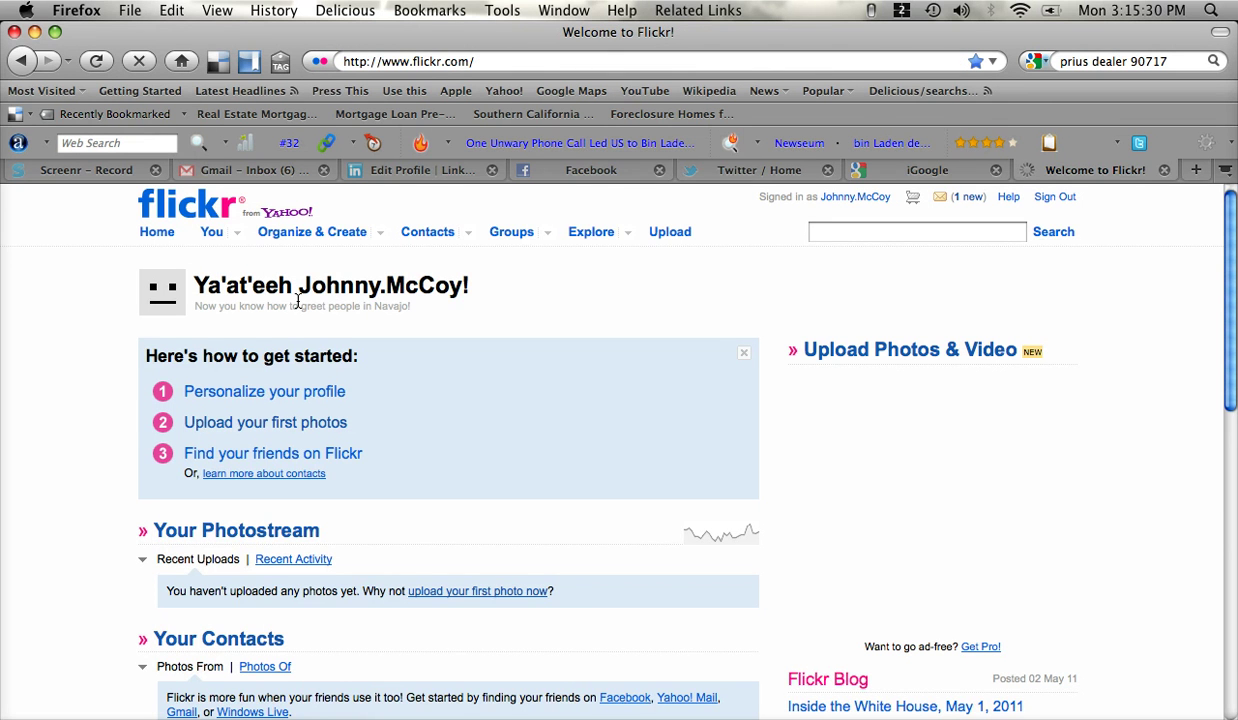
- Start profile personalization and go to the 'Choose your custom Flickr URL' step
{"action": "triple_click", "coordinate": [259, 396]}
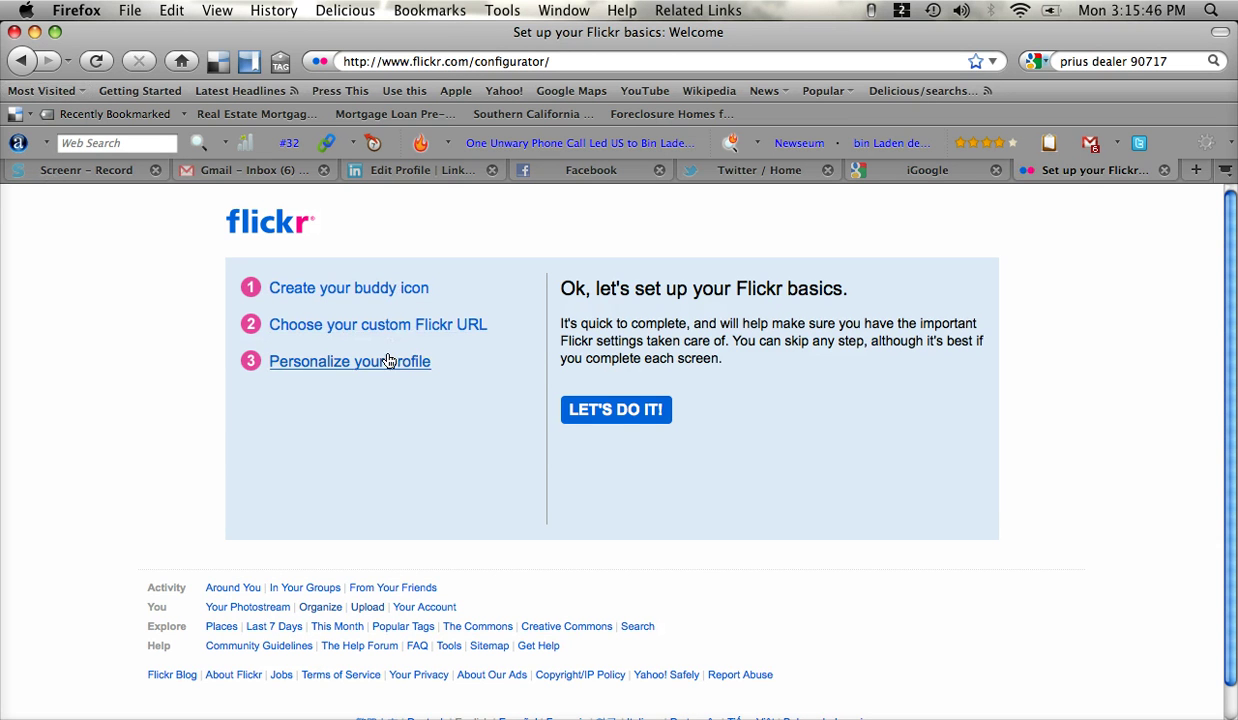
{"action": "left_click", "coordinate": [414, 328]}
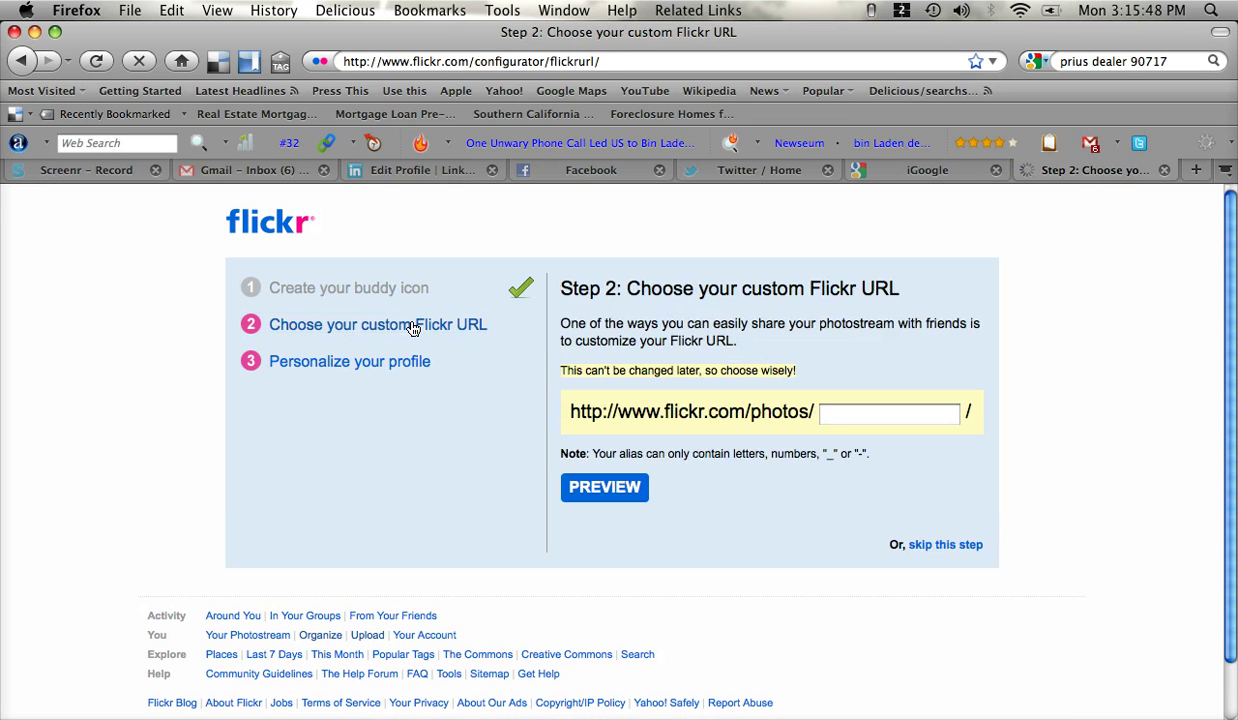
- Enter the holder's dotted name as the custom URL alias, preview it, and lock it in
{"action": "left_click", "coordinate": [846, 415]}
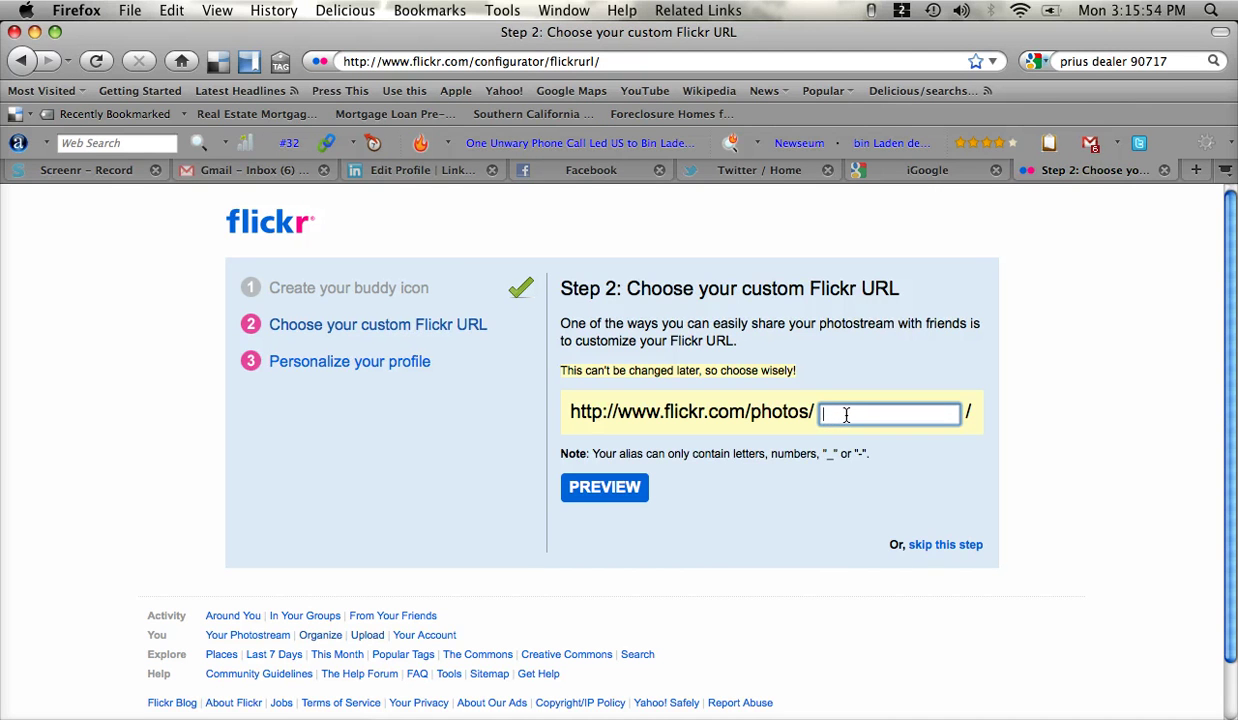
{"action": "left_click", "coordinate": [590, 486]}
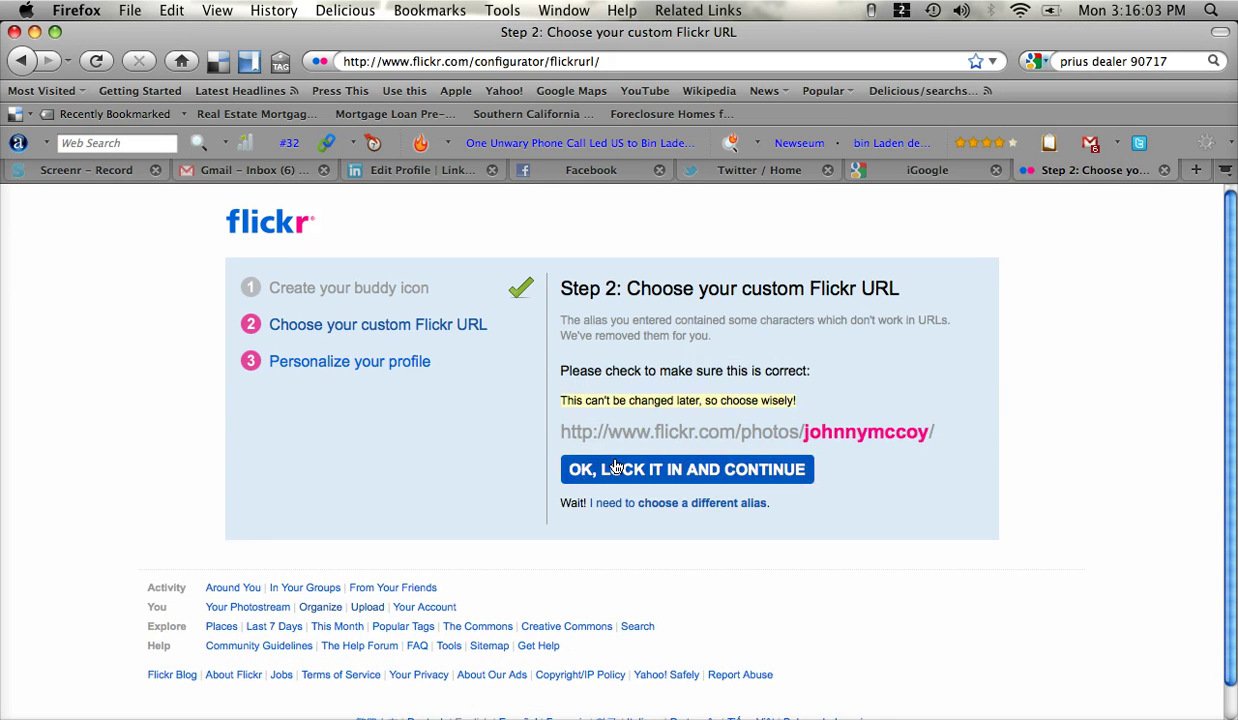
{"action": "left_click", "coordinate": [632, 465]}
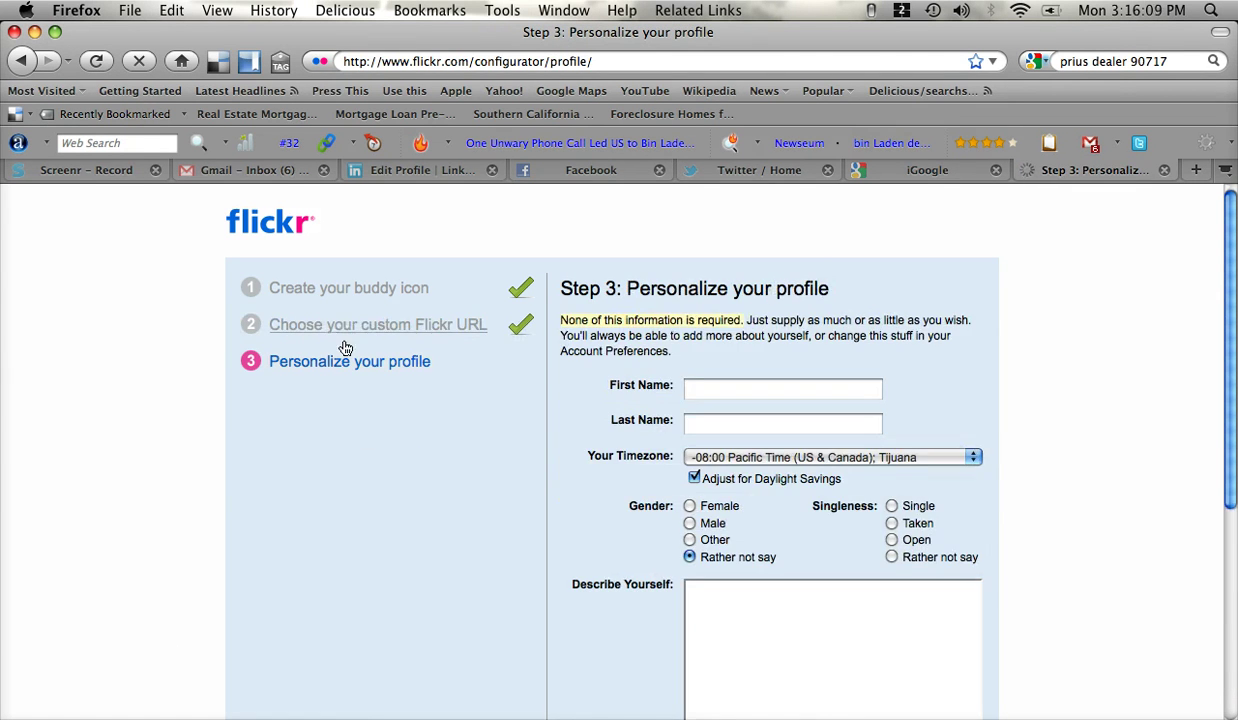
- Fill the Step 3 First Name and Last Name fields with the account holder's name via autocomplete
{"action": "scroll", "coordinate": [750, 370], "scroll_direction": "down", "scroll_amount": 1}
{"action": "scroll", "coordinate": [763, 380], "scroll_direction": "down", "scroll_amount": 1}
{"action": "left_click", "coordinate": [787, 291]}
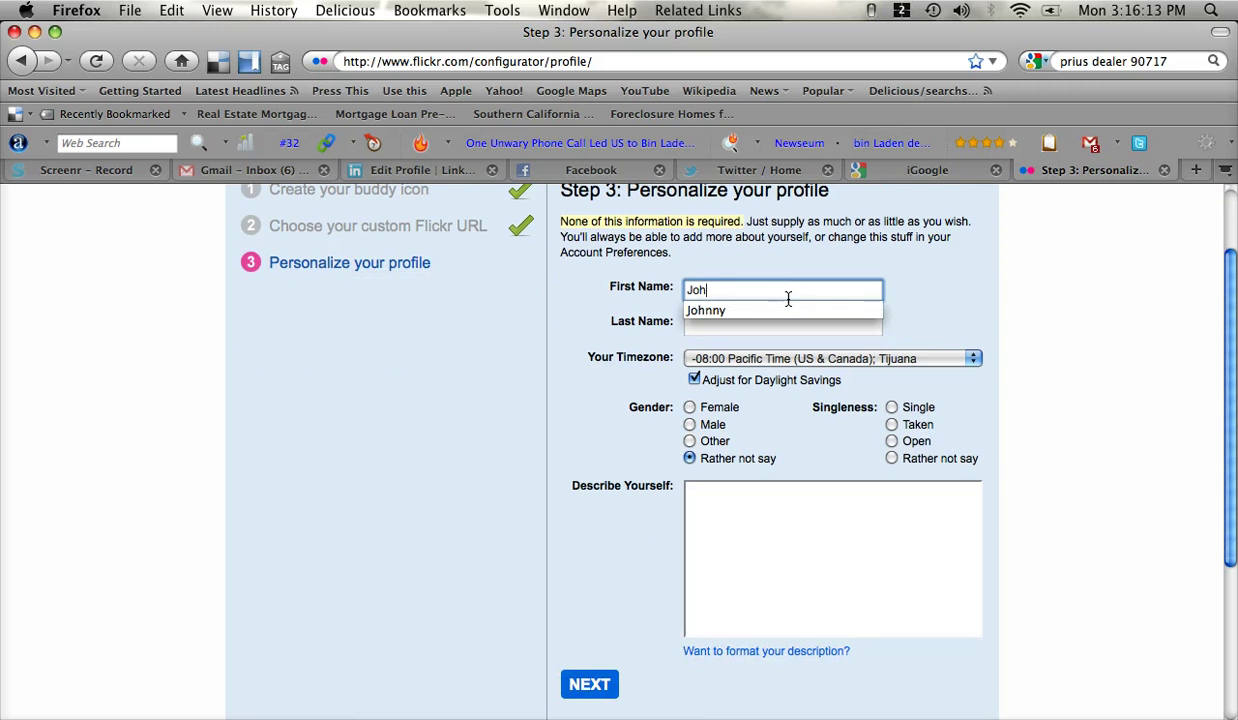
{"action": "key", "text": "Down"}
{"action": "key", "text": "Tab"}
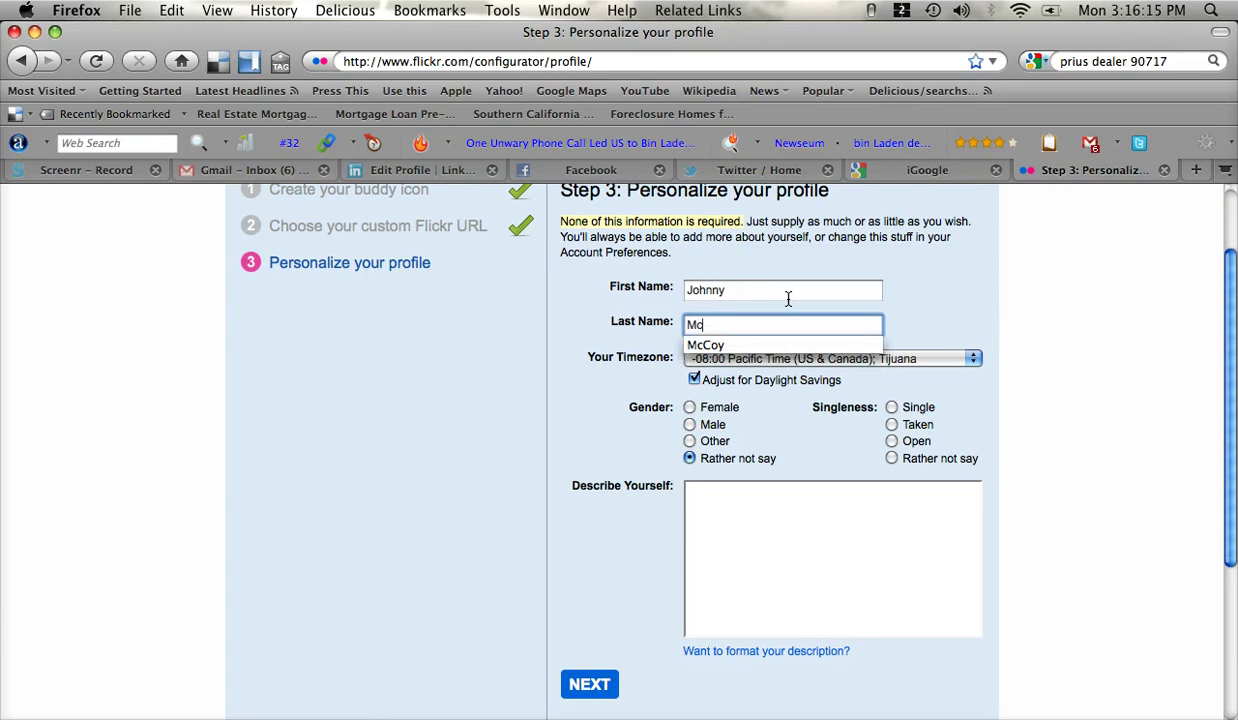
{"action": "key", "text": "Escape"}
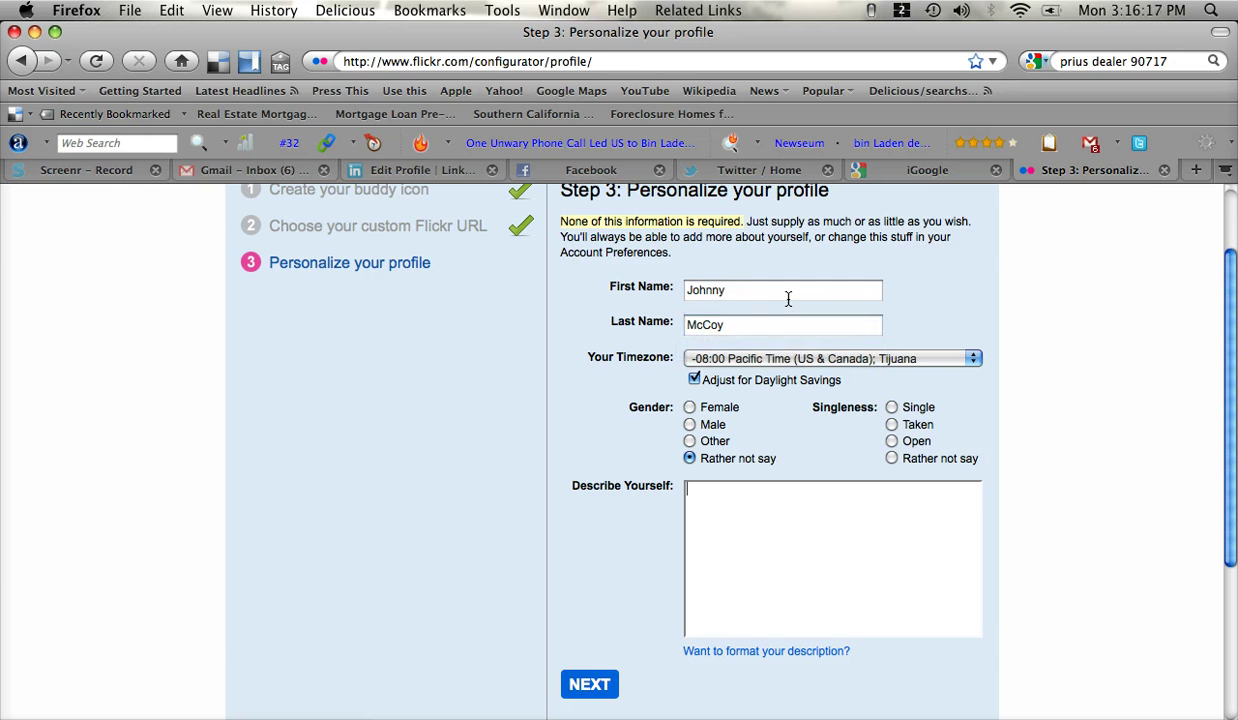
{"action": "left_click", "coordinate": [777, 555]}
{"action": "scroll", "coordinate": [780, 532], "scroll_direction": "up", "scroll_amount": 3}
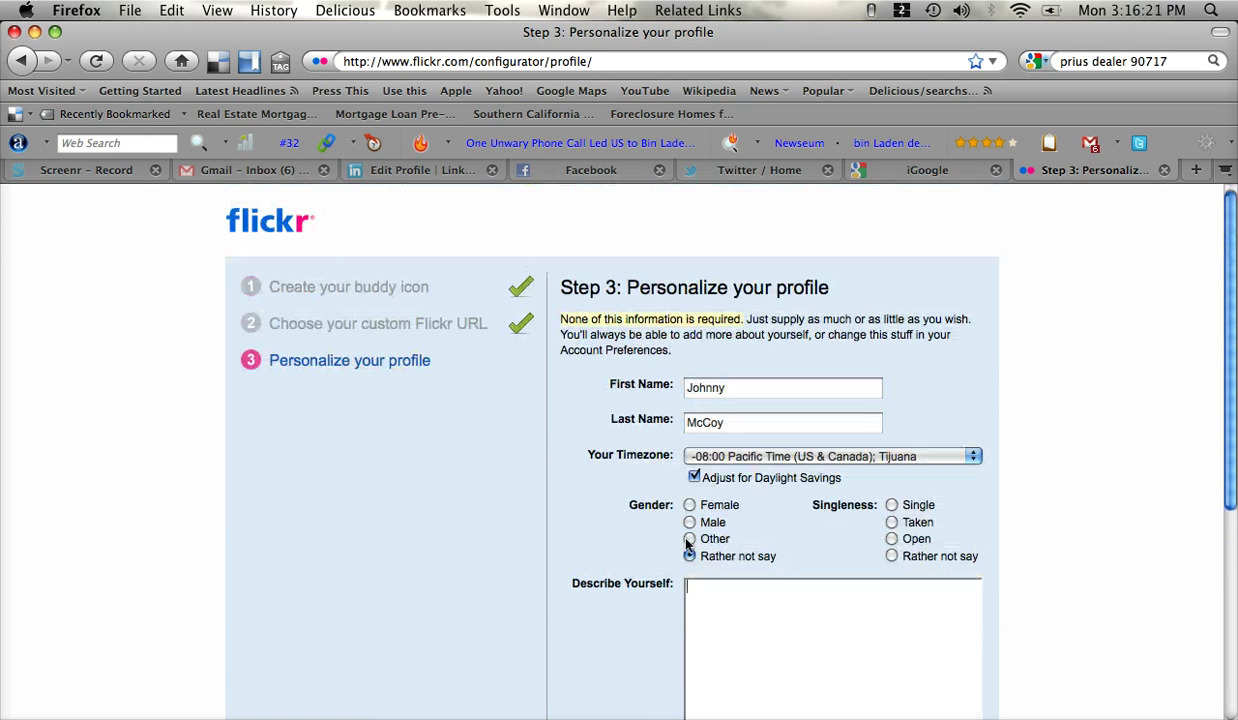
{"action": "scroll", "coordinate": [585, 532], "scroll_direction": "down", "scroll_amount": 5}
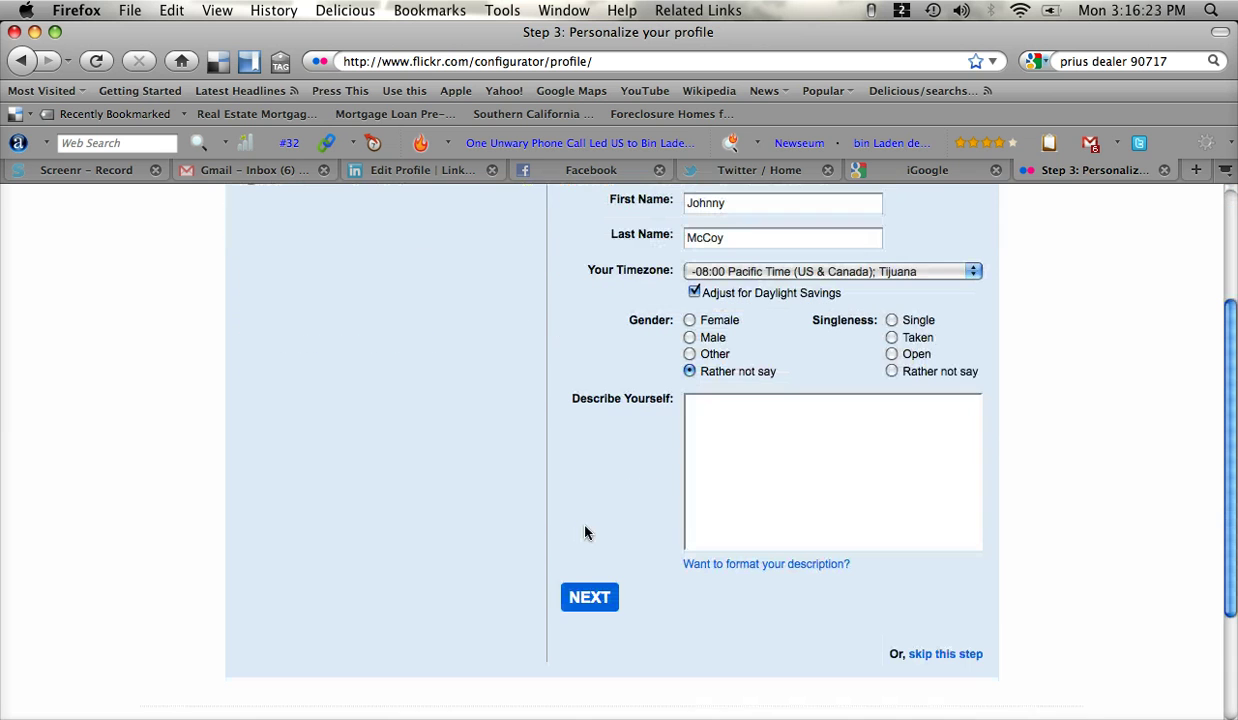